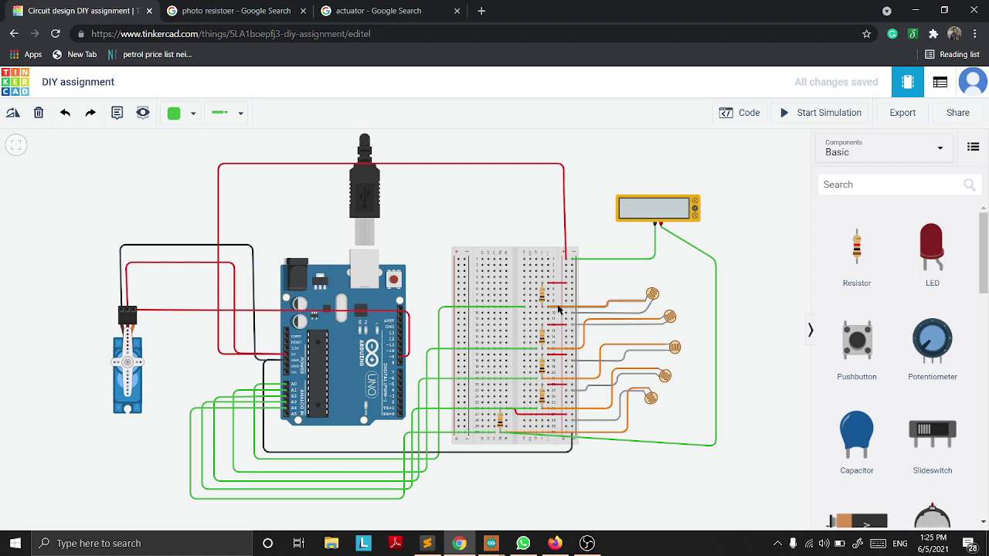
# Step: Open the Arduino's block code and scroll through the analog read blocks
pyautogui.click(746, 120)
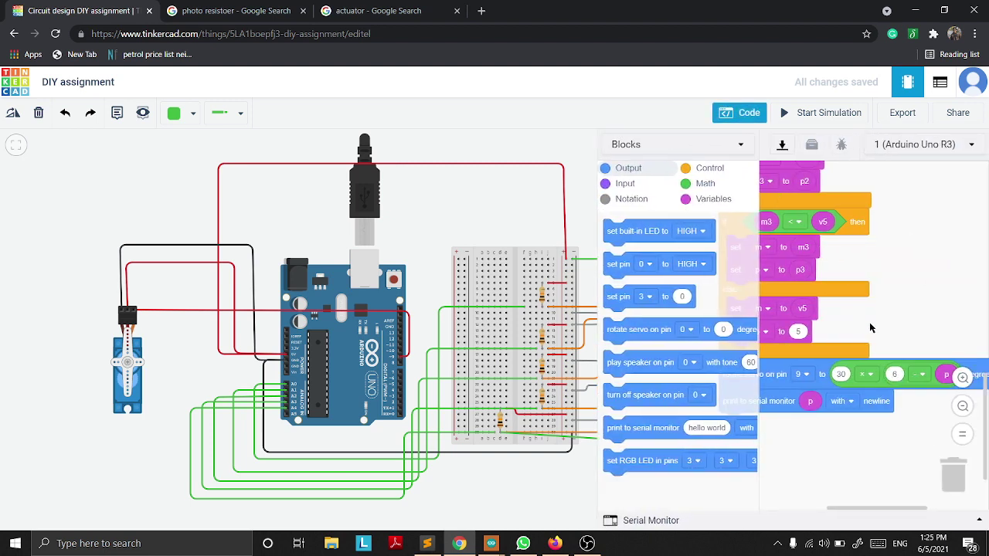
pyautogui.moveTo(875, 511)
pyautogui.mouseDown()
pyautogui.moveTo(800, 513)
pyautogui.moveTo(872, 513)
pyautogui.mouseUp()
pyautogui.scroll(5, 831, 464)
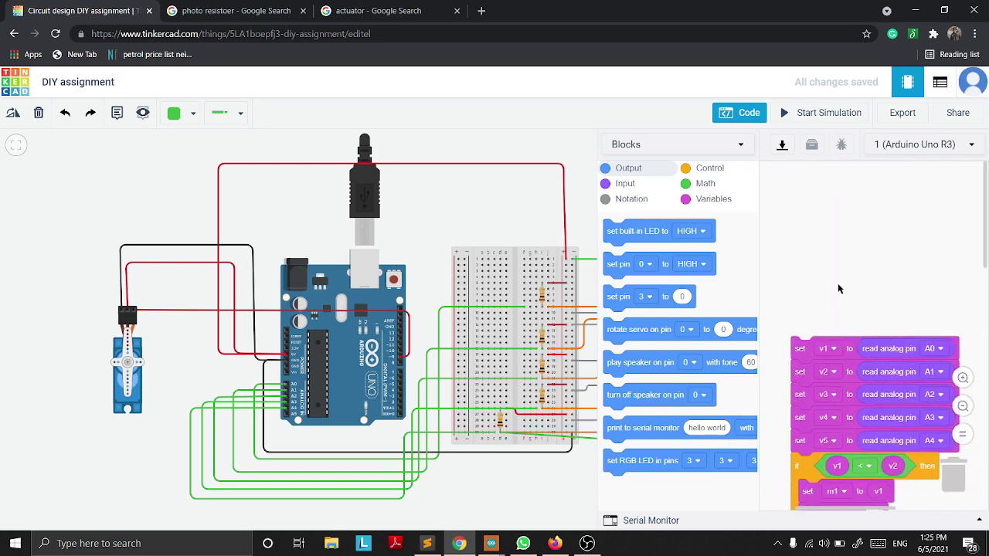
pyautogui.scroll(-2, 824, 275)
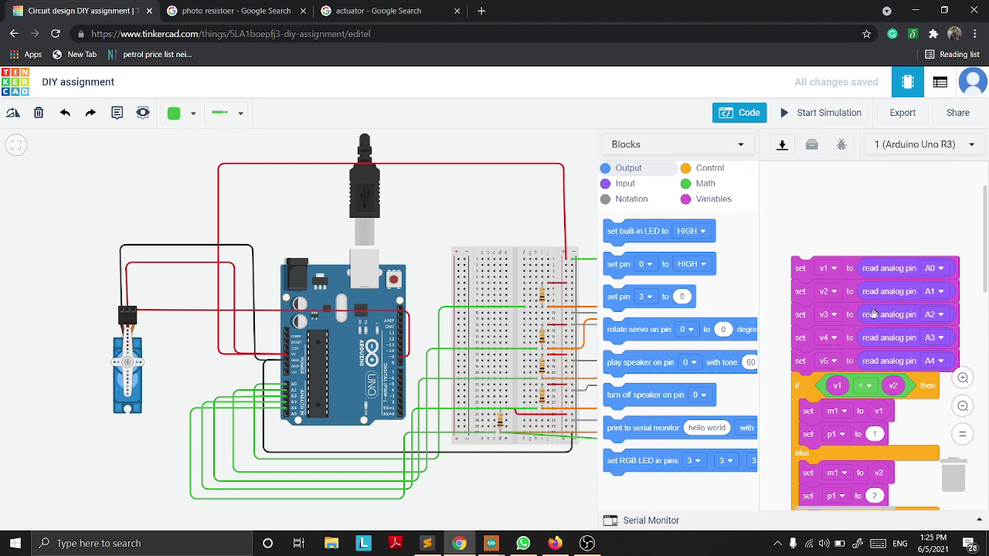
# Step: Select the outer green A5 wire, scroll to the servo blocks, and close the code panel
pyautogui.click(293, 408)
pyautogui.scroll(-5, 822, 319)
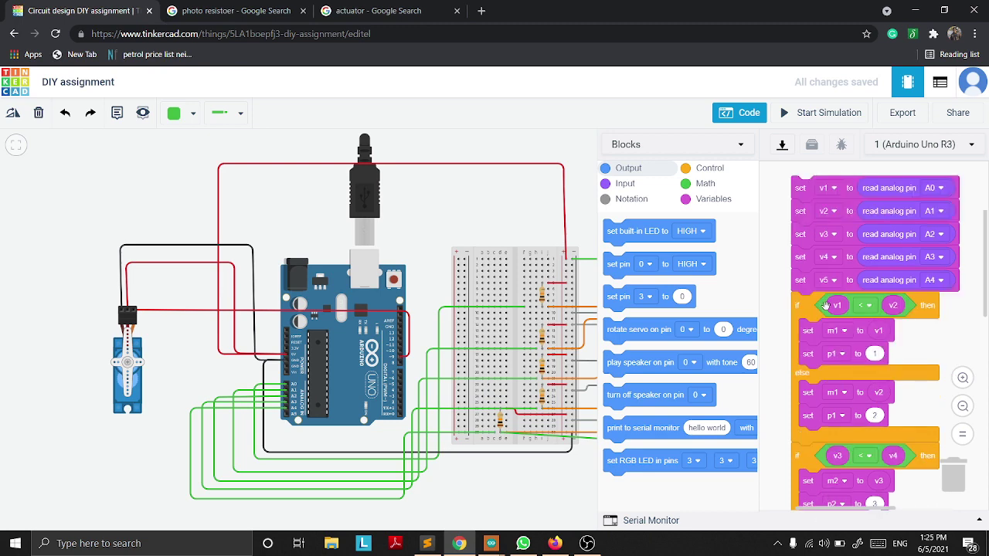
pyautogui.scroll(-5, 825, 305)
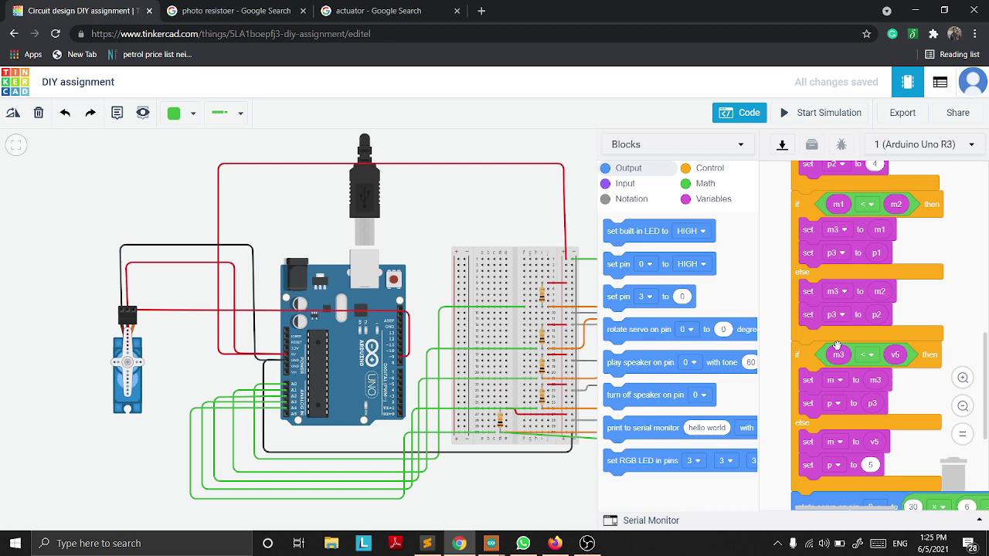
pyautogui.scroll(-2, 837, 345)
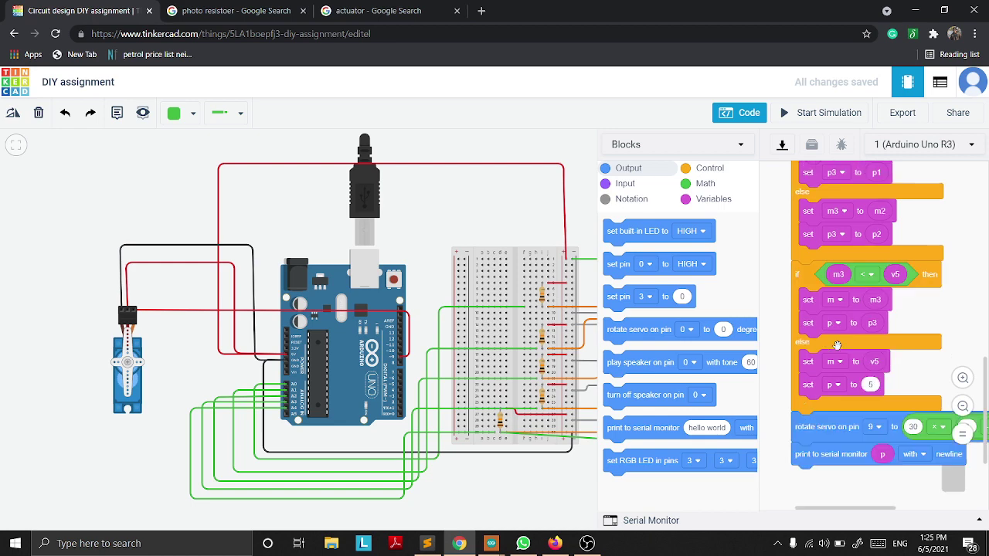
pyautogui.click(739, 113)
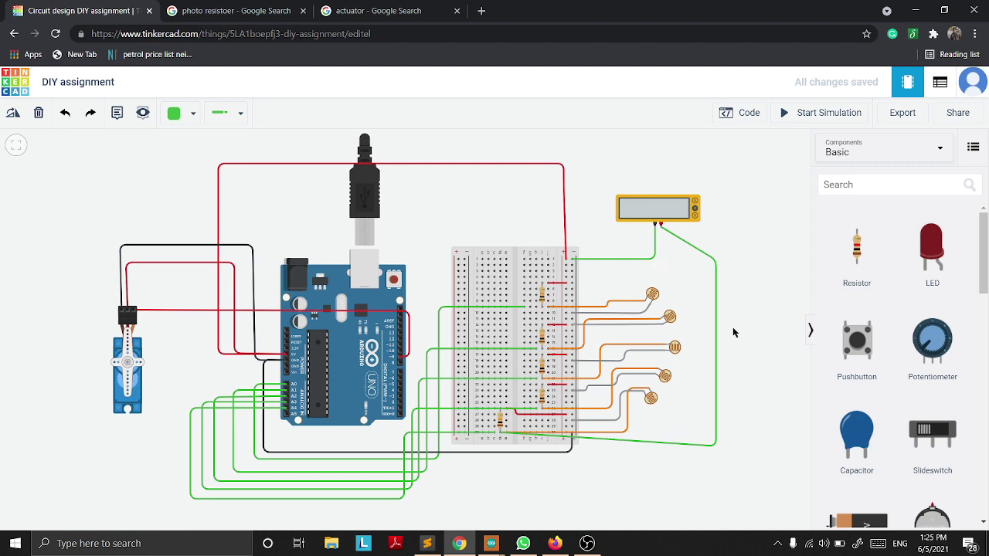
# Step: Reopen the block code to show the rotate servo on pin 9 and print p blocks
pyautogui.click(746, 112)
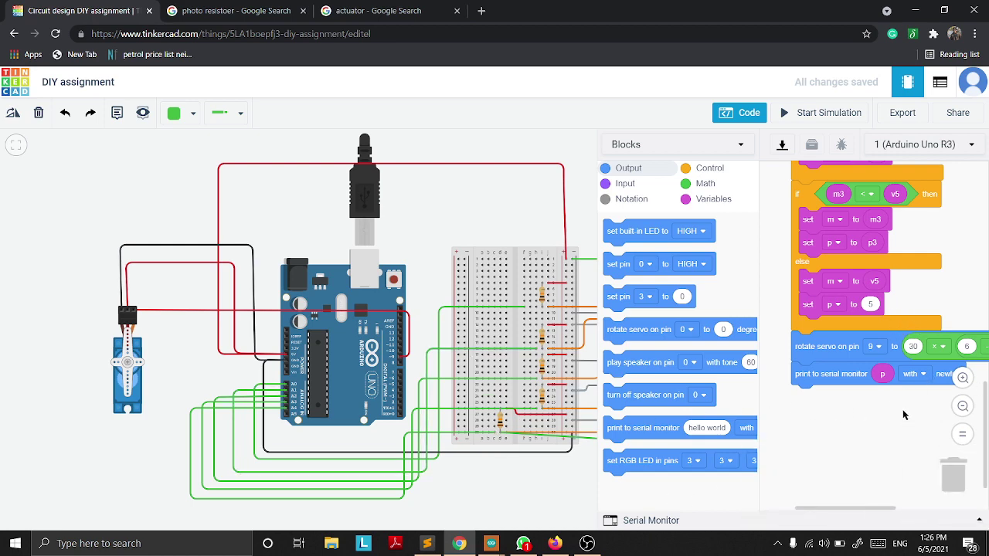
pyautogui.moveTo(847, 510); pyautogui.dragTo(870, 510)
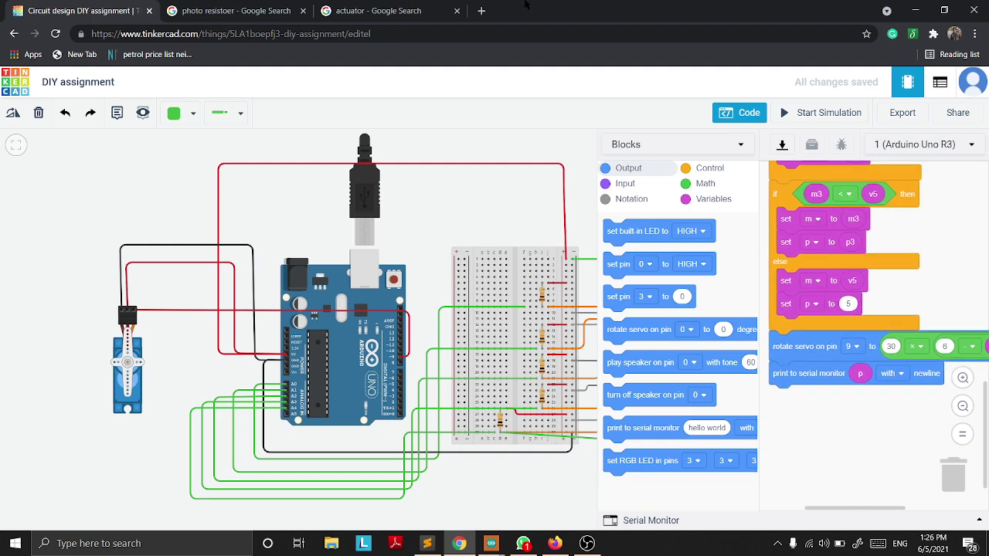
pyautogui.click(745, 113)
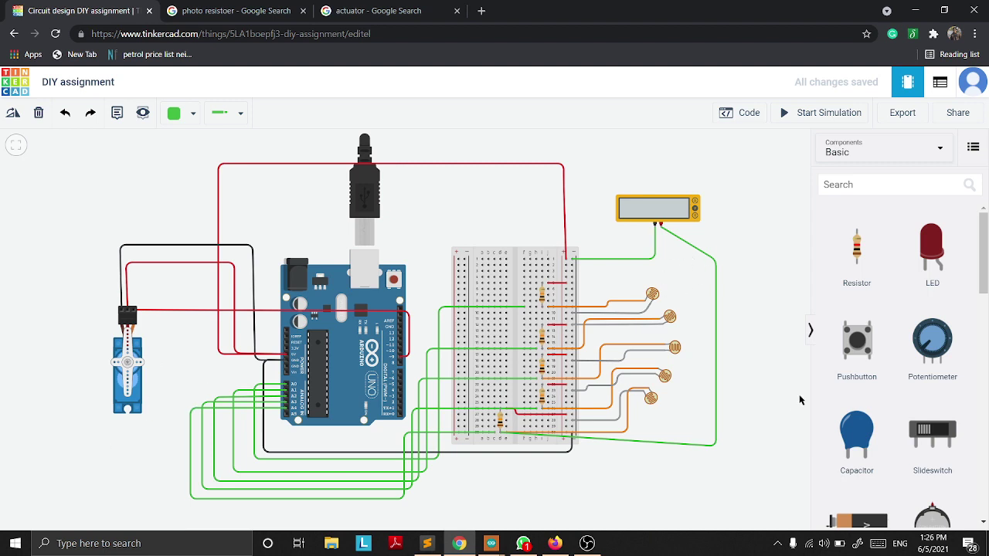
pyautogui.click(746, 112)
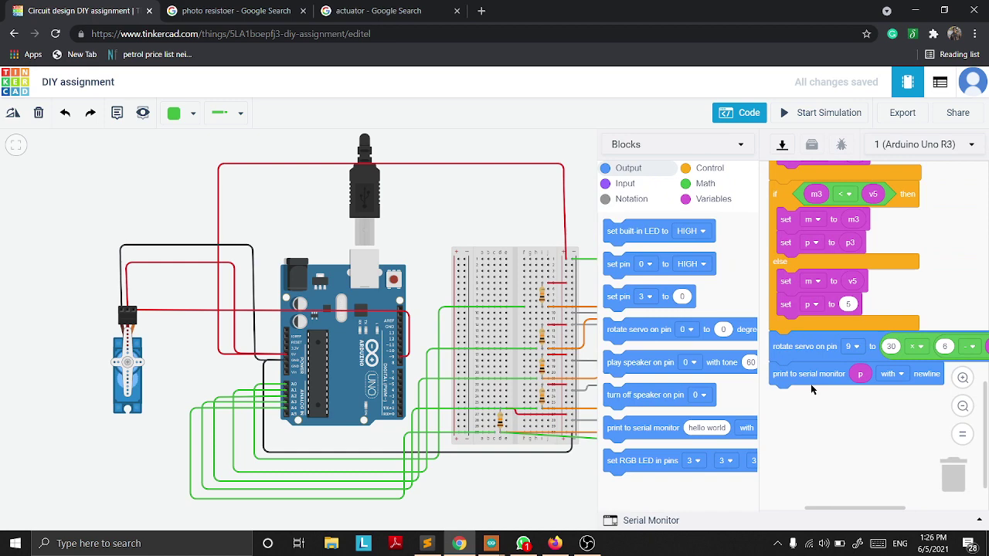
pyautogui.moveTo(870, 506); pyautogui.dragTo(895, 508)
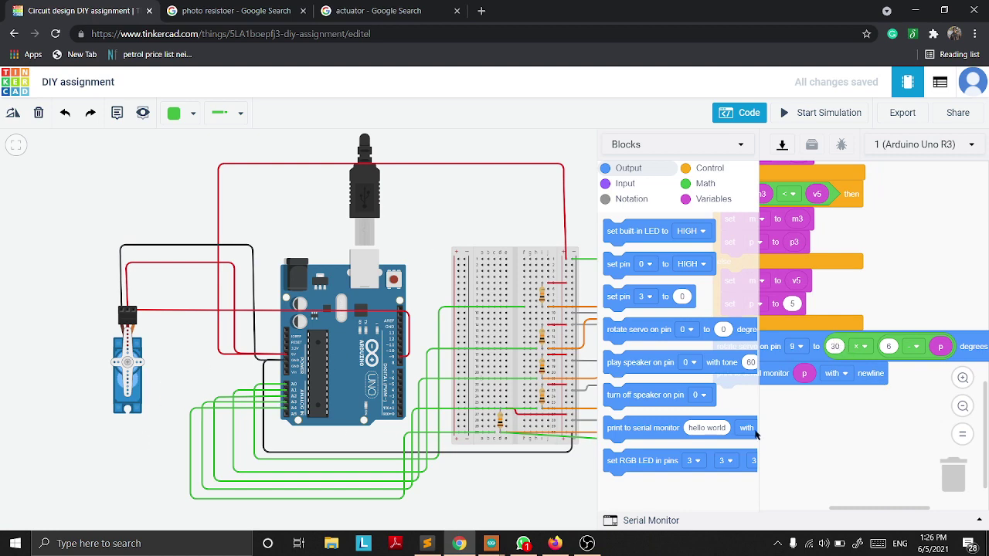
pyautogui.moveTo(901, 511); pyautogui.dragTo(859, 505)
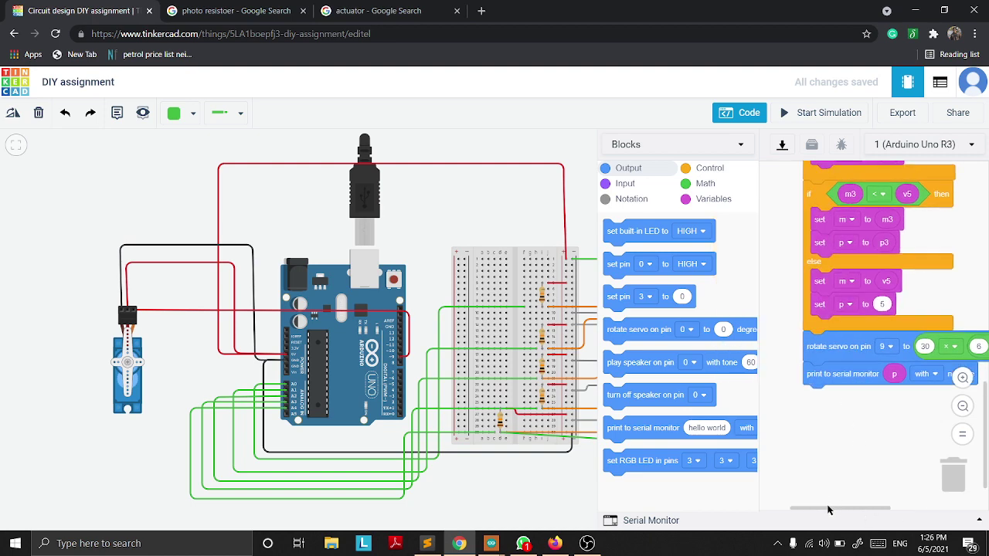
pyautogui.click(958, 460)
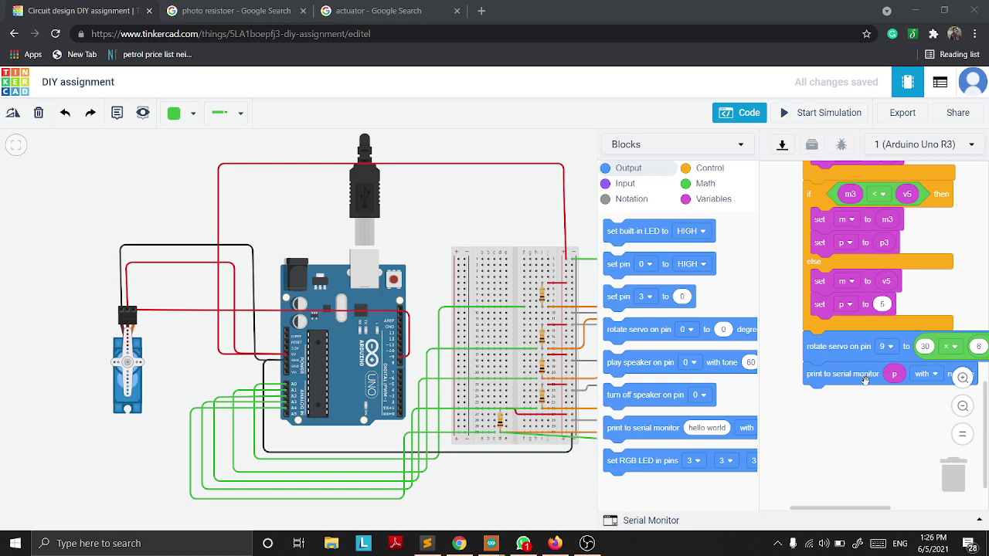
pyautogui.click(854, 506)
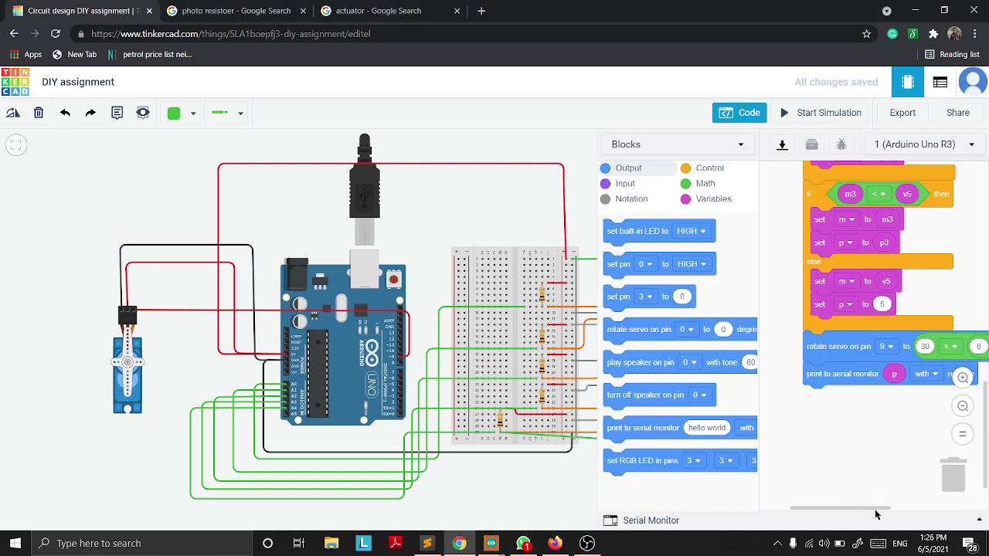
pyautogui.moveTo(875, 511); pyautogui.dragTo(902, 512)
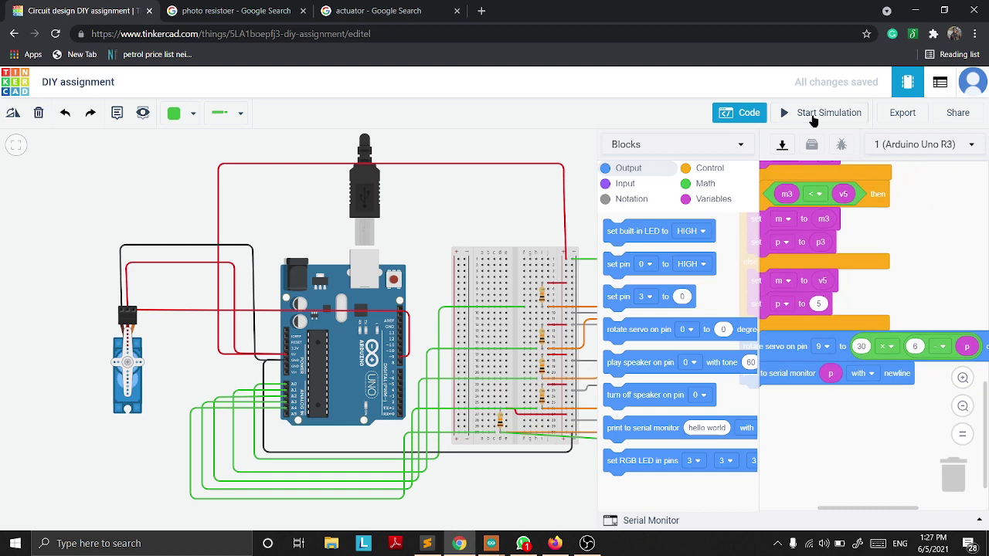
# Step: Start the simulation, hide the code panel, and change photoresistor 4's light level
pyautogui.click(813, 116)
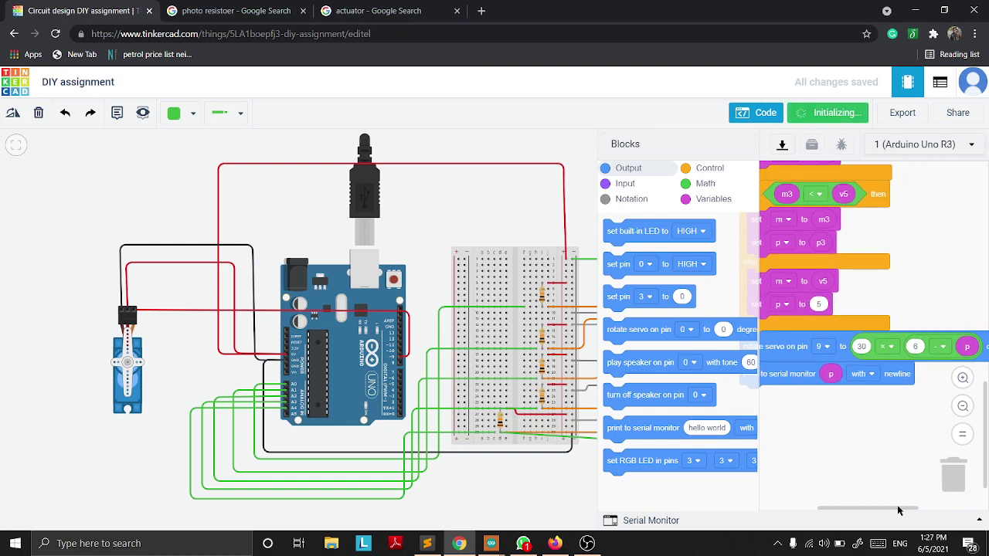
pyautogui.moveTo(898, 508); pyautogui.dragTo(864, 507)
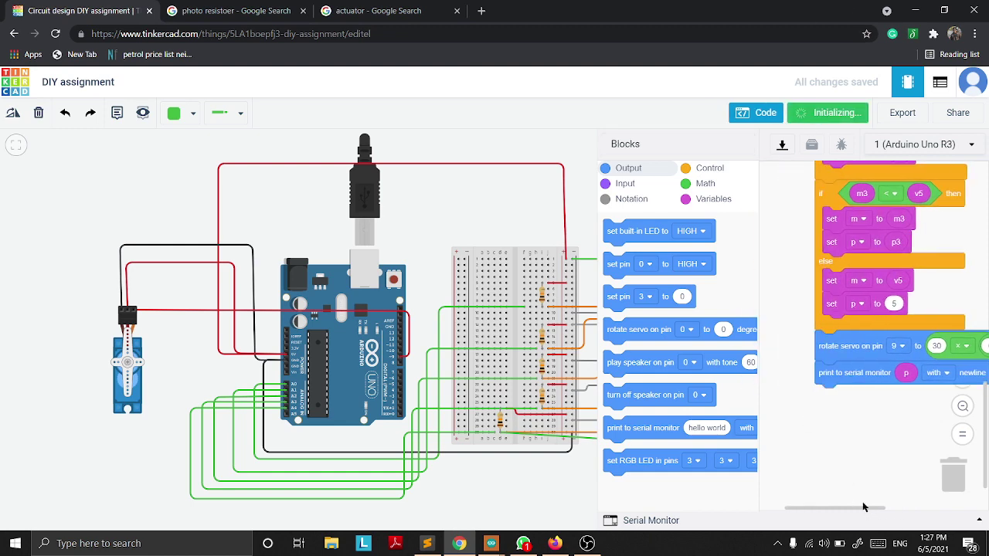
pyautogui.click(740, 116)
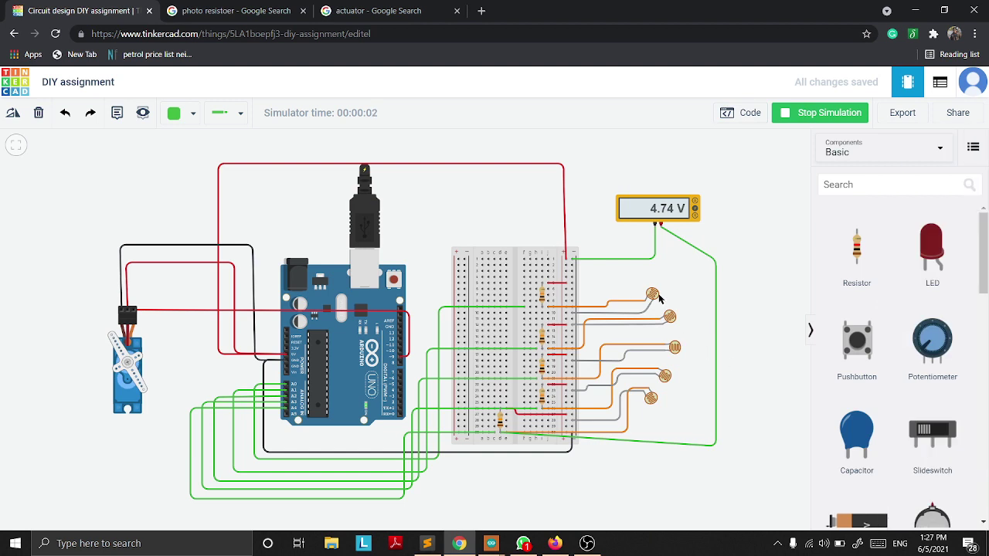
pyautogui.click(659, 297)
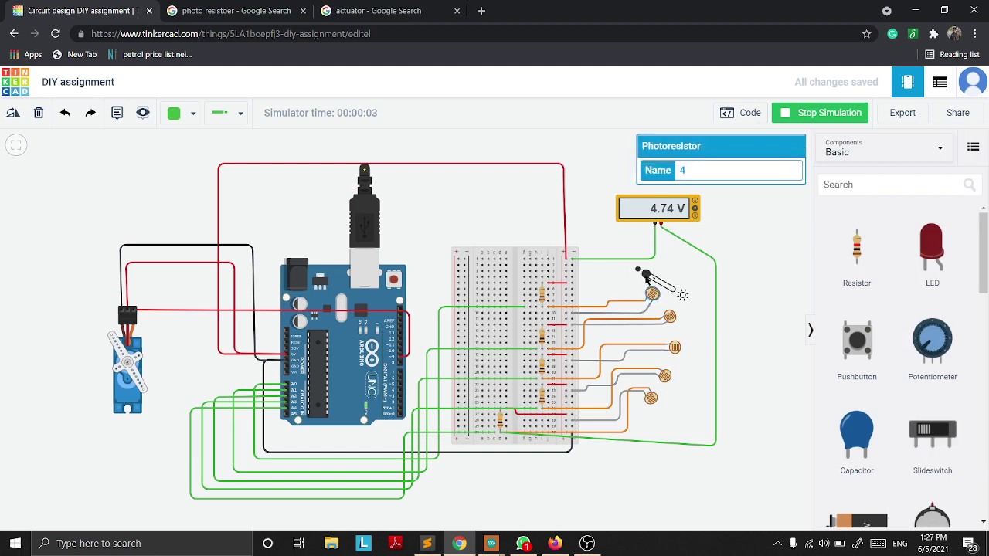
pyautogui.moveTo(646, 278); pyautogui.dragTo(692, 347)
# Step: Dim photoresistor 7 to its lowest light level
pyautogui.click(675, 320)
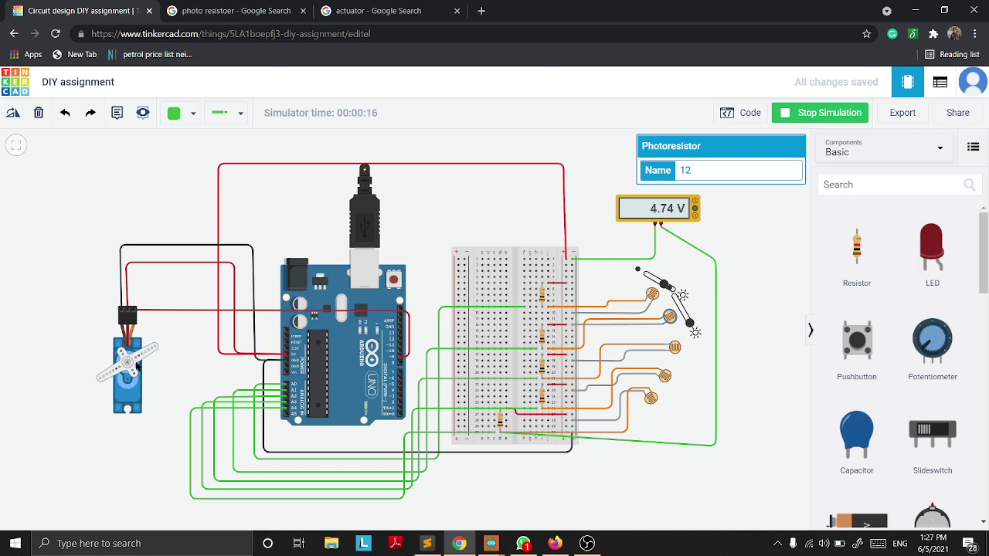
pyautogui.click(681, 350)
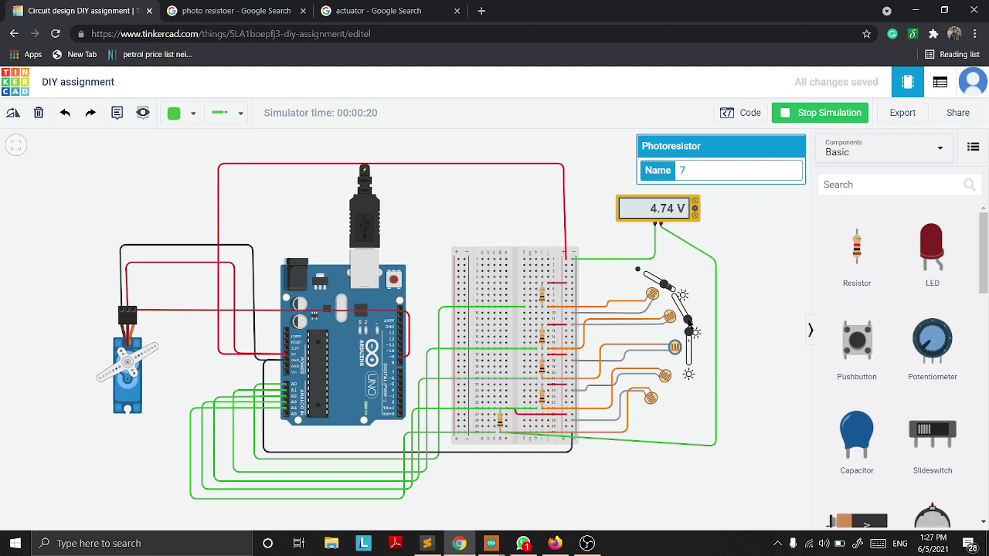
pyautogui.moveTo(670, 283); pyautogui.dragTo(657, 277)
pyautogui.moveTo(692, 346); pyautogui.dragTo(691, 397)
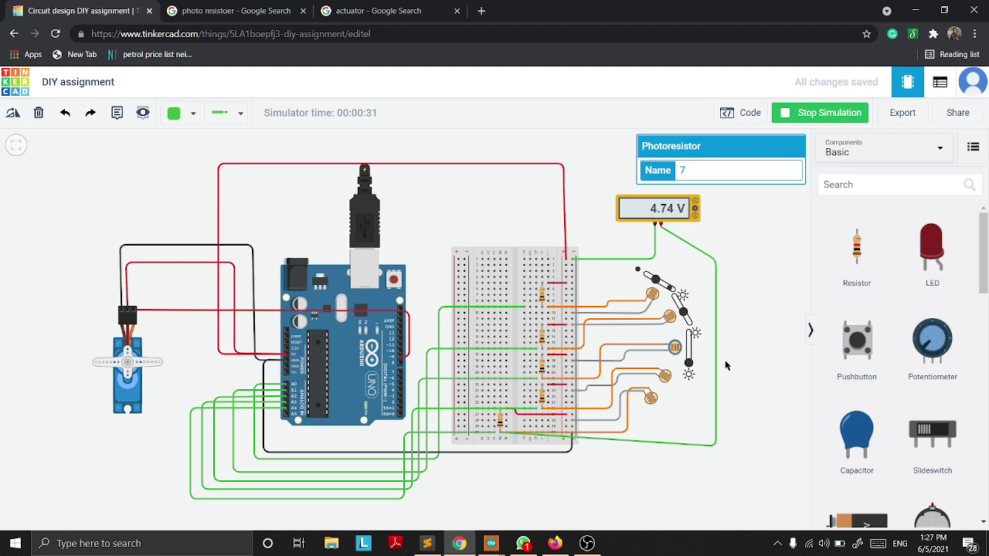
# Step: Dim photoresistors 6 and 5 so the servo arm turns and the meter reads 241 mV
pyautogui.click(666, 376)
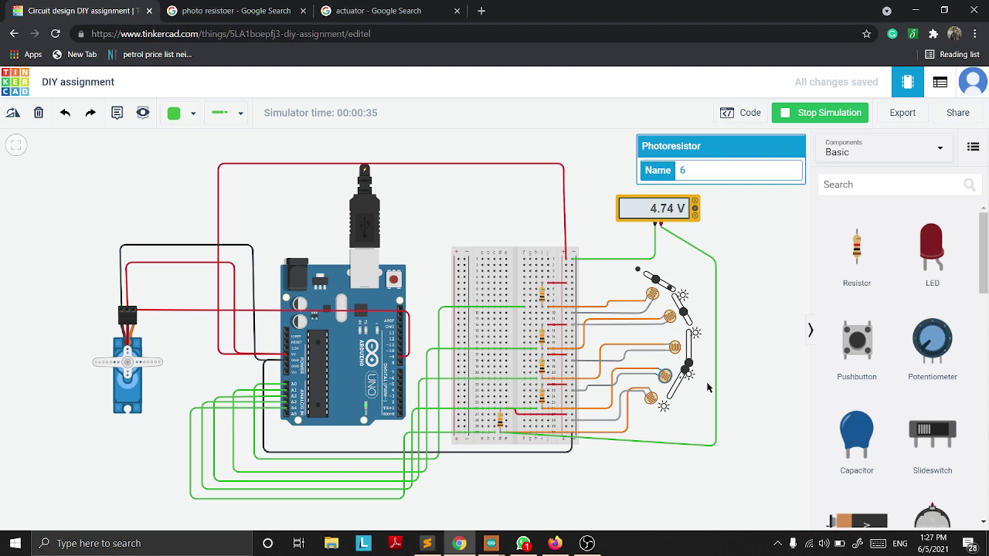
pyautogui.moveTo(682, 383); pyautogui.dragTo(673, 405)
pyautogui.click(654, 400)
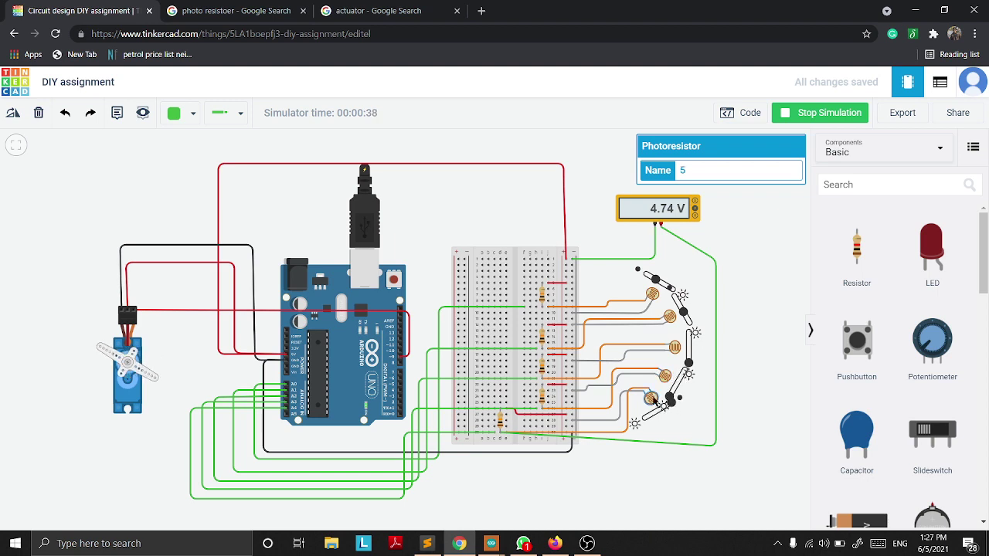
pyautogui.moveTo(673, 407); pyautogui.dragTo(649, 425)
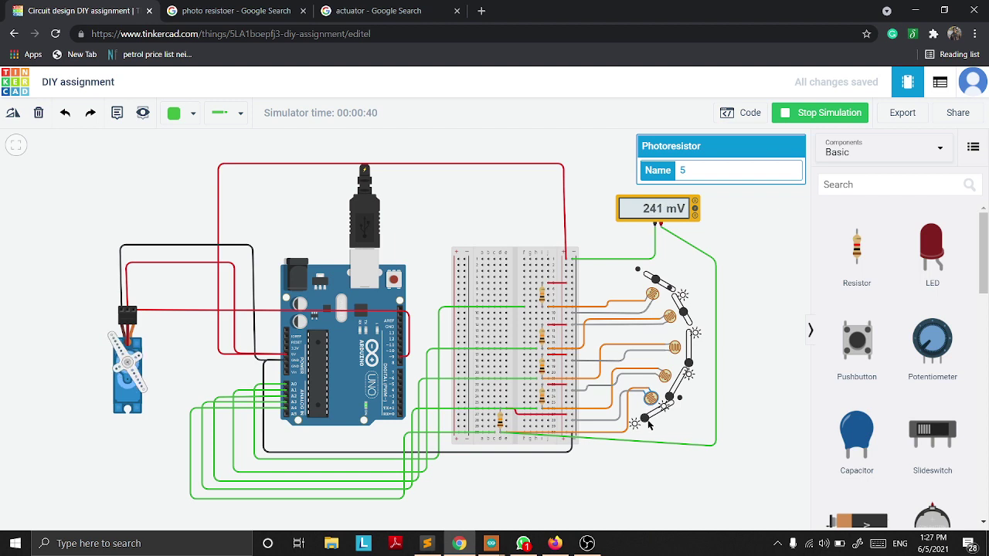
# Step: Stop the simulation and download the block code as an Arduino sketch
pyautogui.click(825, 120)
pyautogui.click(748, 121)
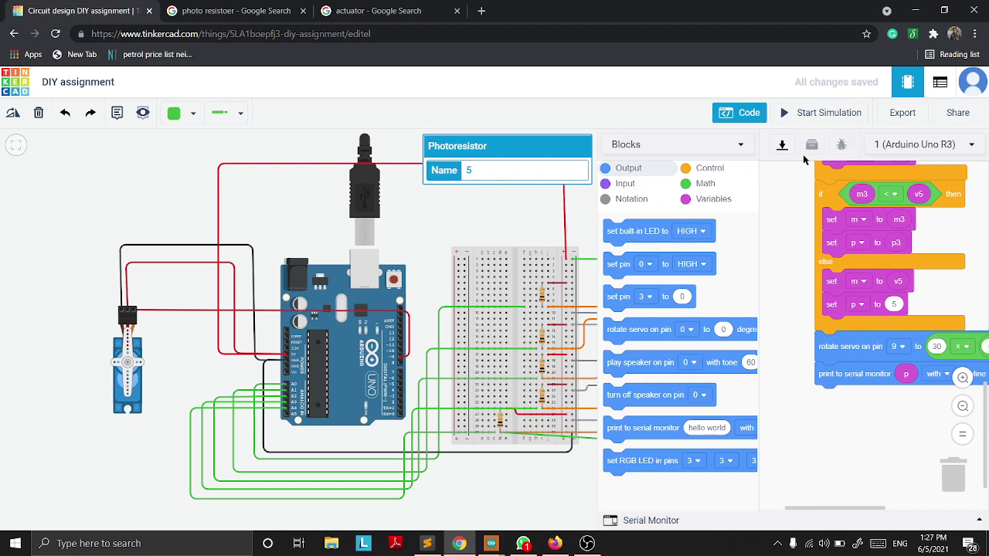
pyautogui.click(782, 146)
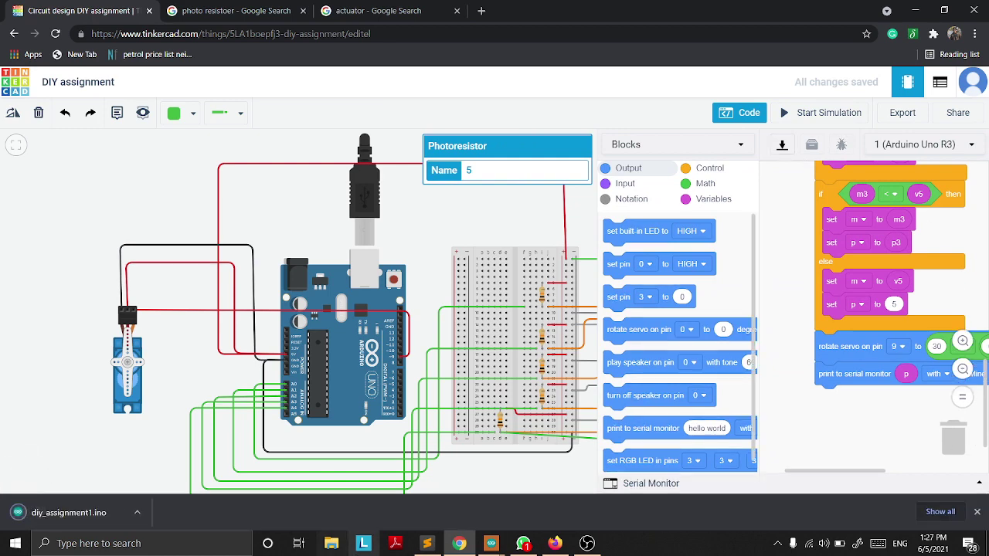
# Step: Open diy_assignment1.ino in Arduino IDE, dismissing the existing-folder dialogs
pyautogui.click(80, 521)
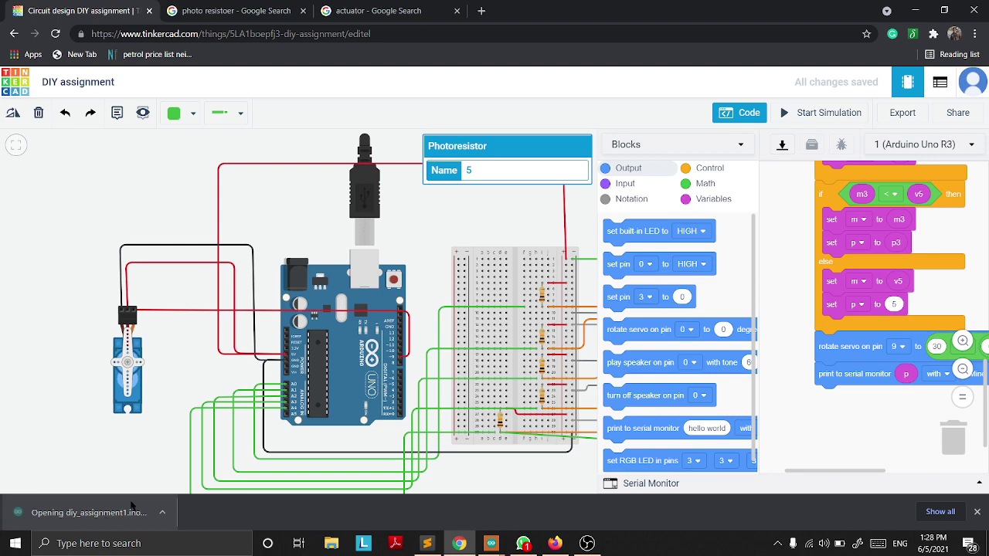
pyautogui.click(120, 524)
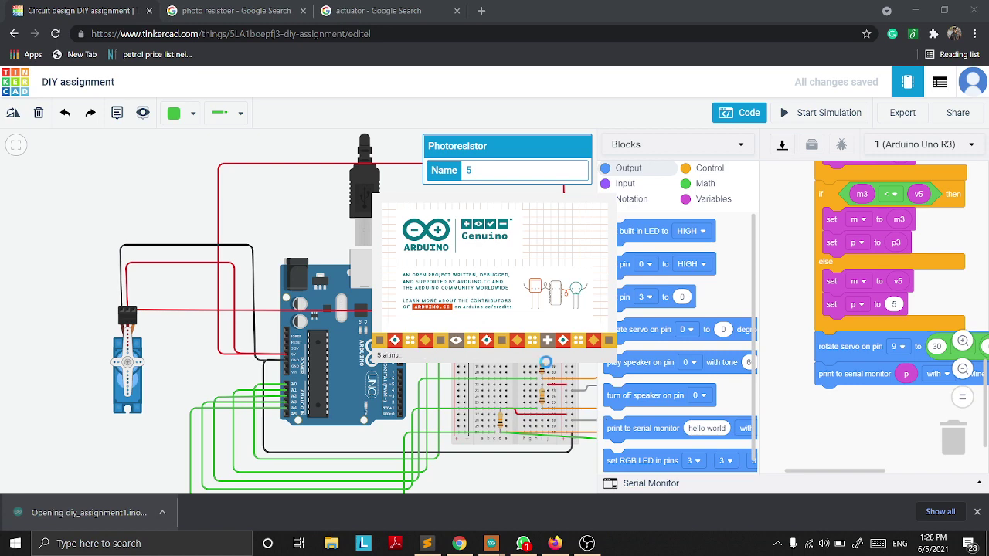
pyautogui.click(475, 305)
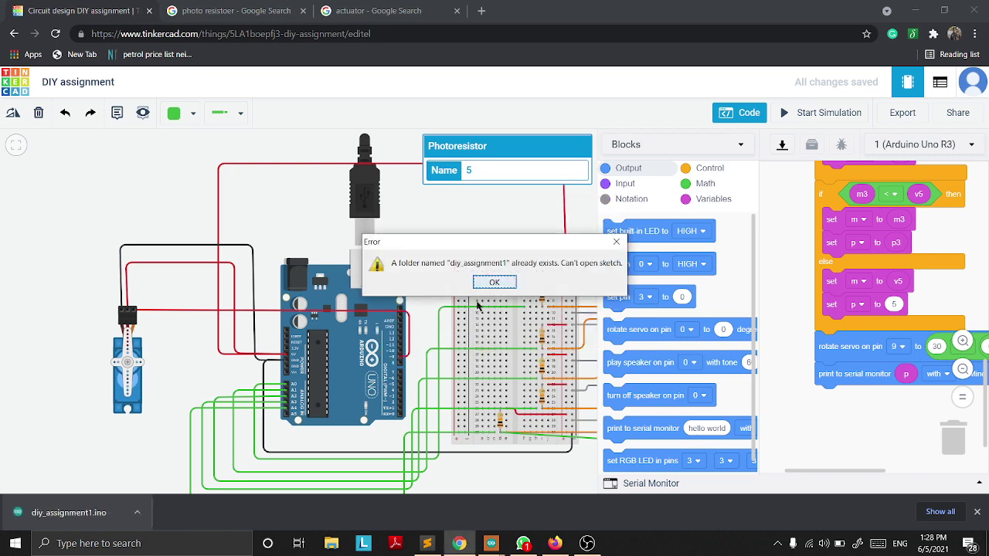
pyautogui.click(493, 282)
pyautogui.click(494, 283)
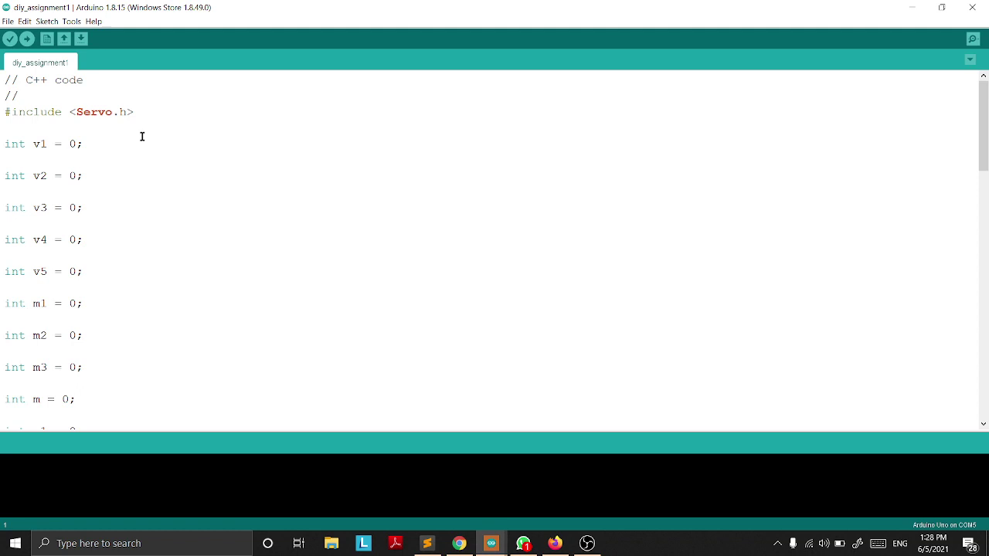
# Step: Scroll through the exported diy_assignment1 sketch to review its code
pyautogui.scroll(-2, 97, 110)
pyautogui.scroll(2, 93, 105)
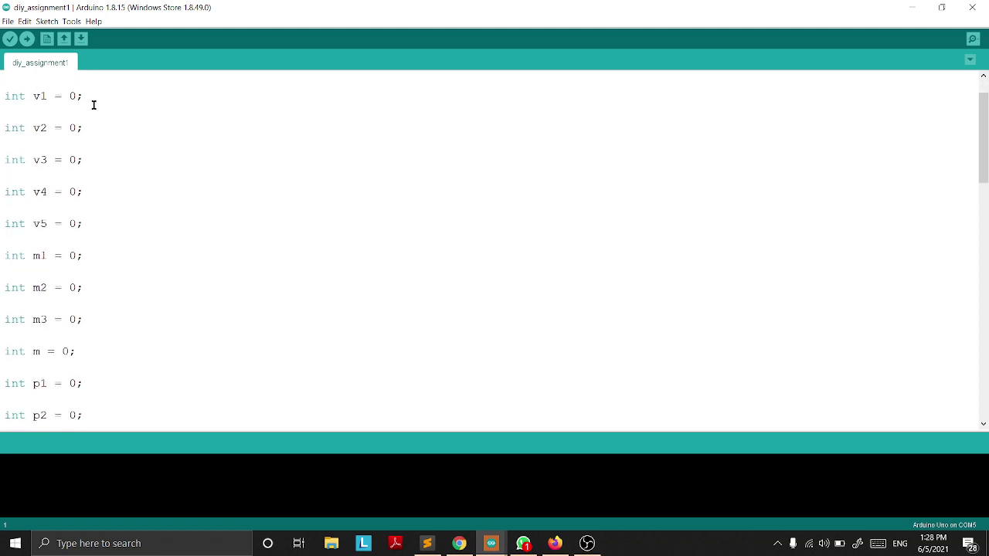
pyautogui.scroll(-4, 97, 116)
pyautogui.scroll(-6, 100, 156)
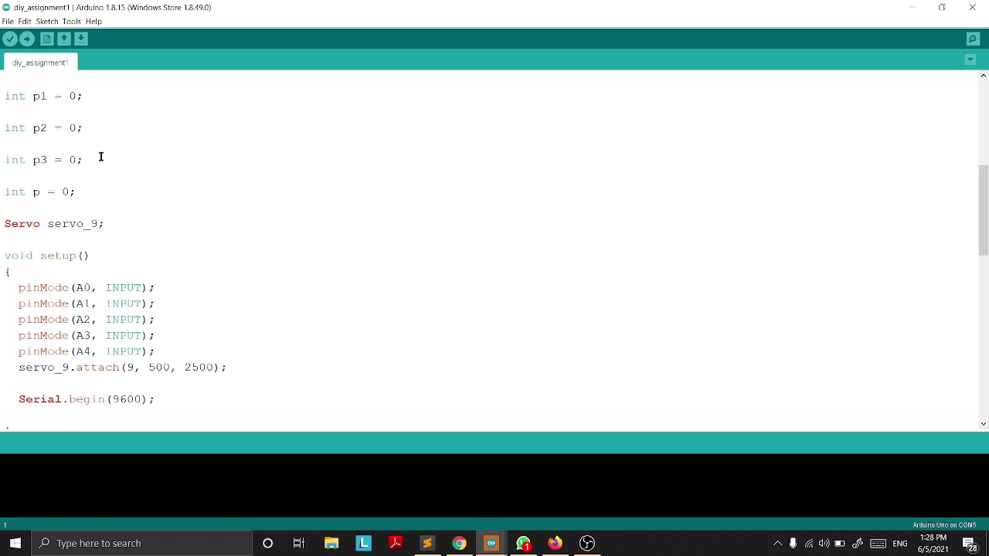
pyautogui.scroll(-1, 100, 157)
pyautogui.scroll(2, 102, 186)
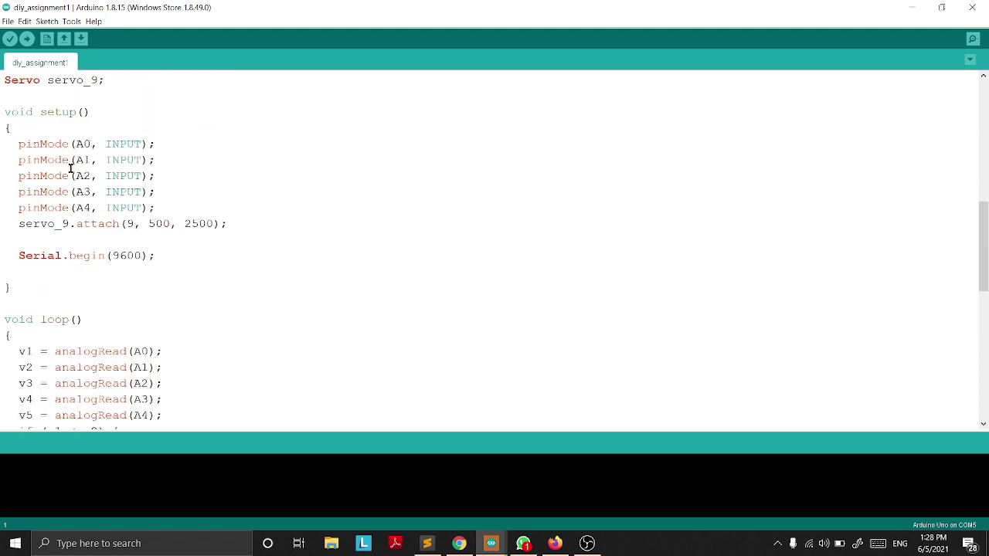
pyautogui.scroll(-5, 177, 198)
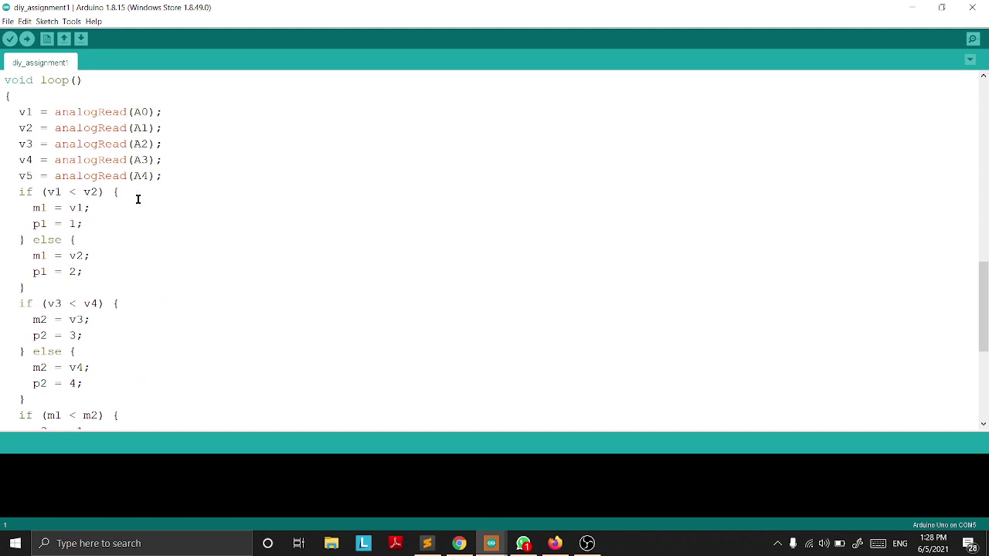
pyautogui.scroll(-1, 77, 236)
pyautogui.scroll(1, 47, 132)
pyautogui.scroll(-6, 52, 208)
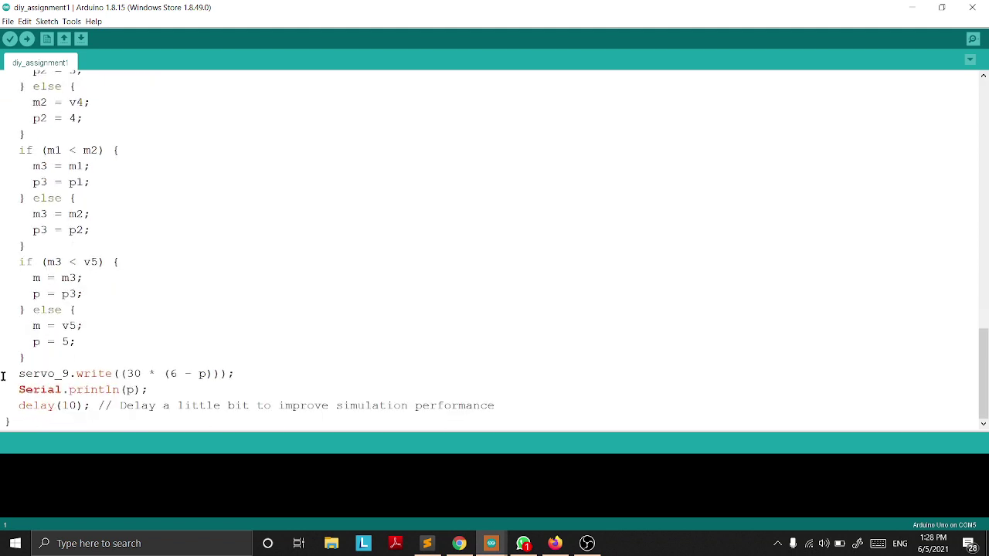
# Step: Highlight the servo_9.write line and compile the sketch, which uses 3638 bytes (11%)
pyautogui.moveTo(17, 374); pyautogui.dragTo(237, 374)
pyautogui.click(313, 390)
pyautogui.moveTo(19, 374); pyautogui.dragTo(237, 374)
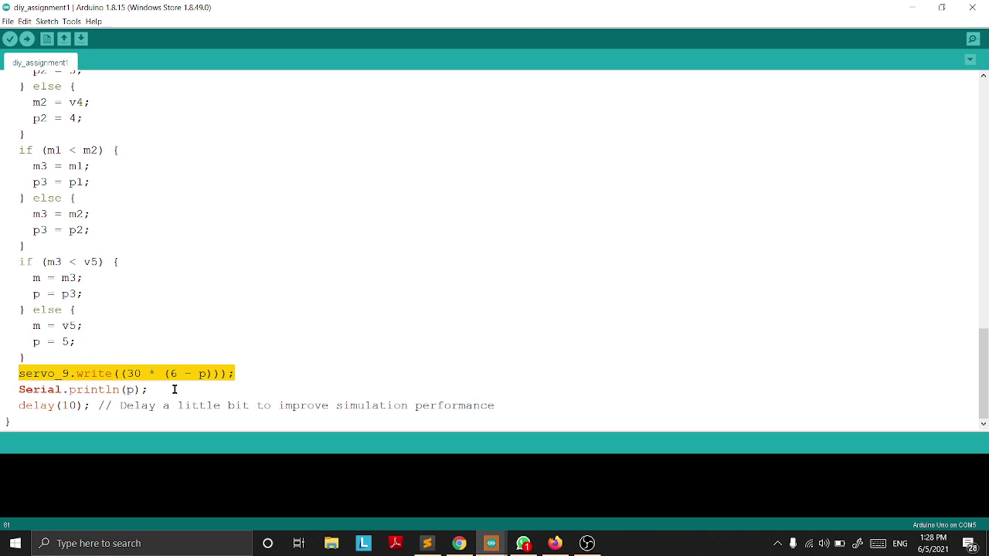
pyautogui.click(8, 40)
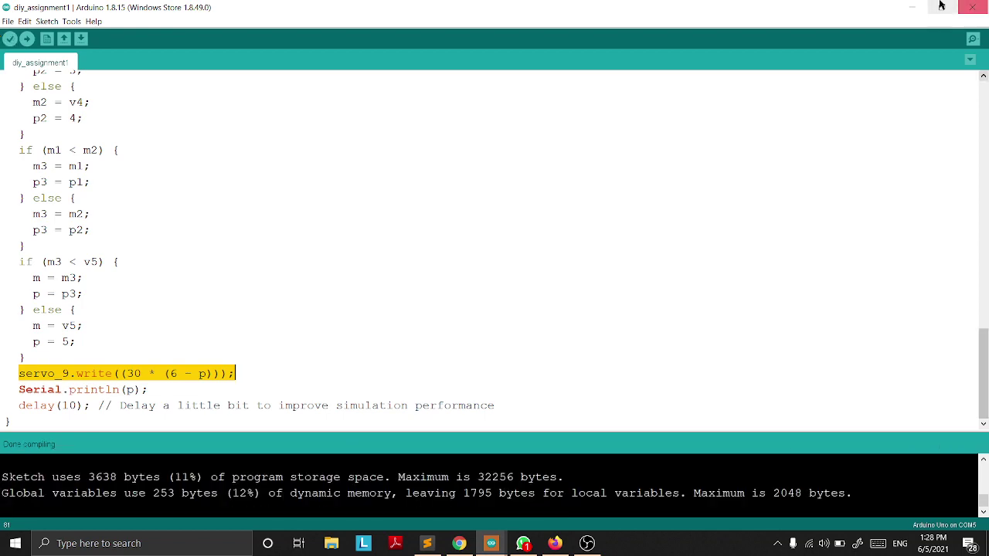
# Step: Minimize Arduino IDE to return to the Tinkercad circuit and its block code
pyautogui.click(912, 7)
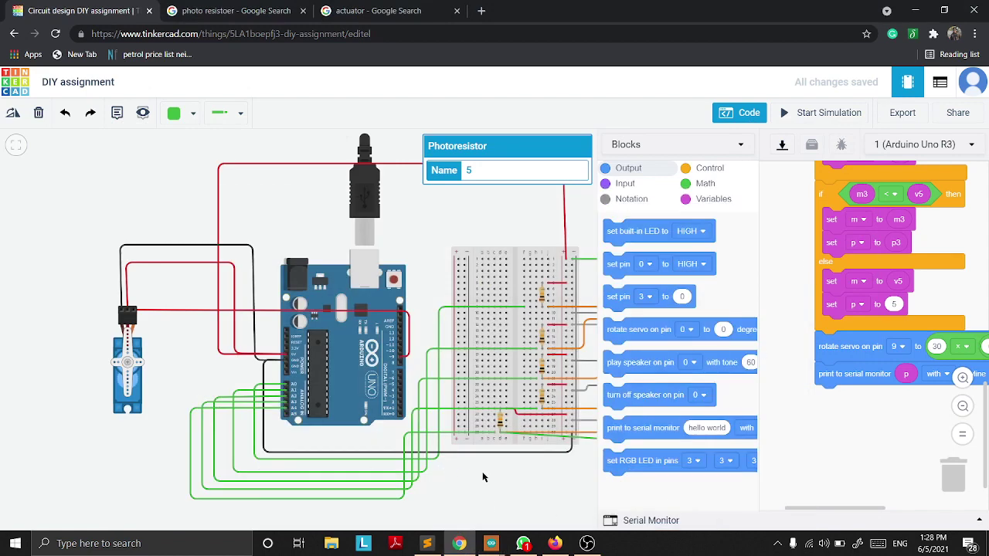